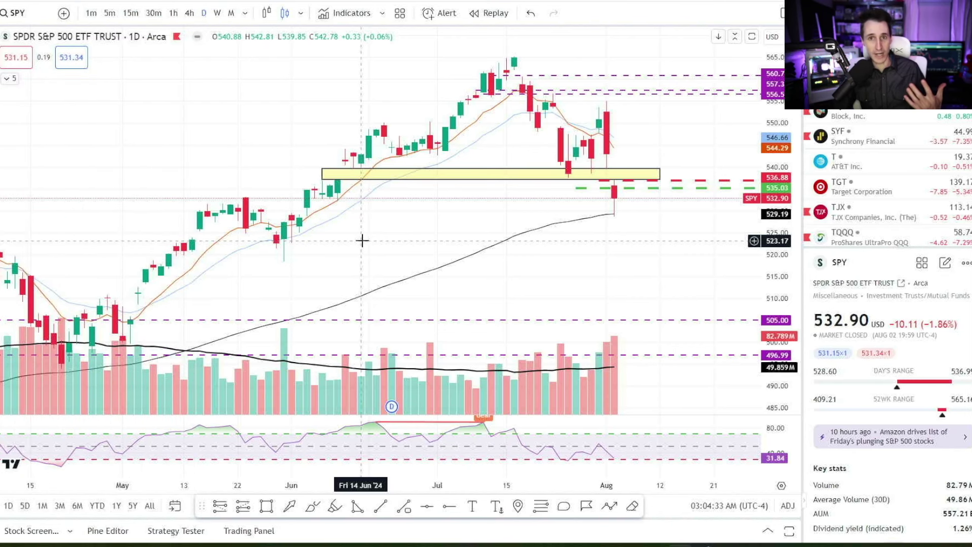
Pan the SPY daily chart to inspect the latest candles.
scroll(590, 288, "right", 3)
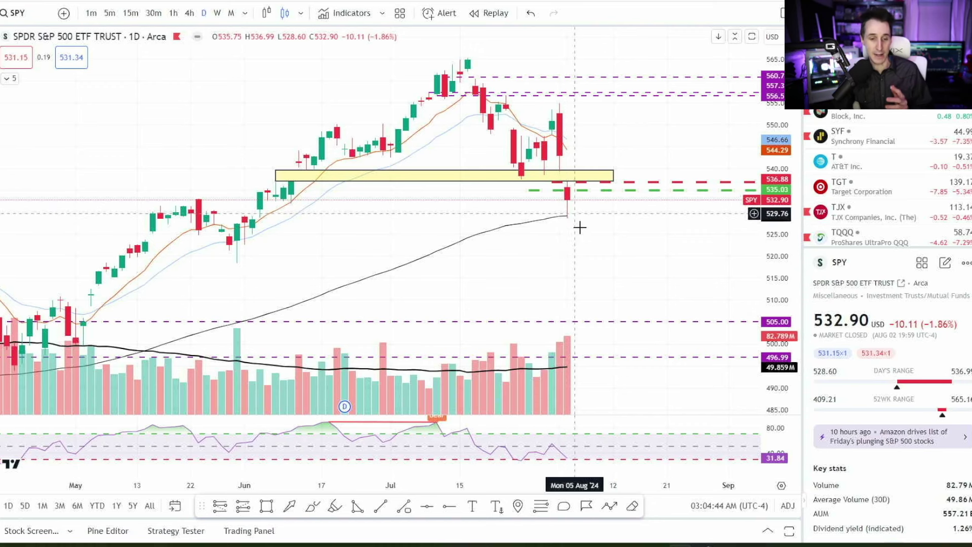
left_click_drag(571, 226, 579, 195)
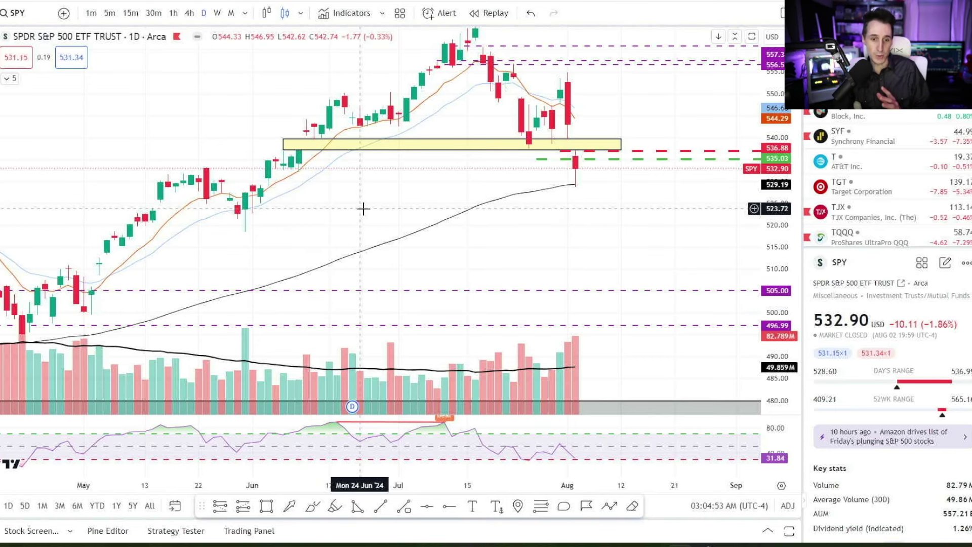
scroll(415, 201, "right", 5)
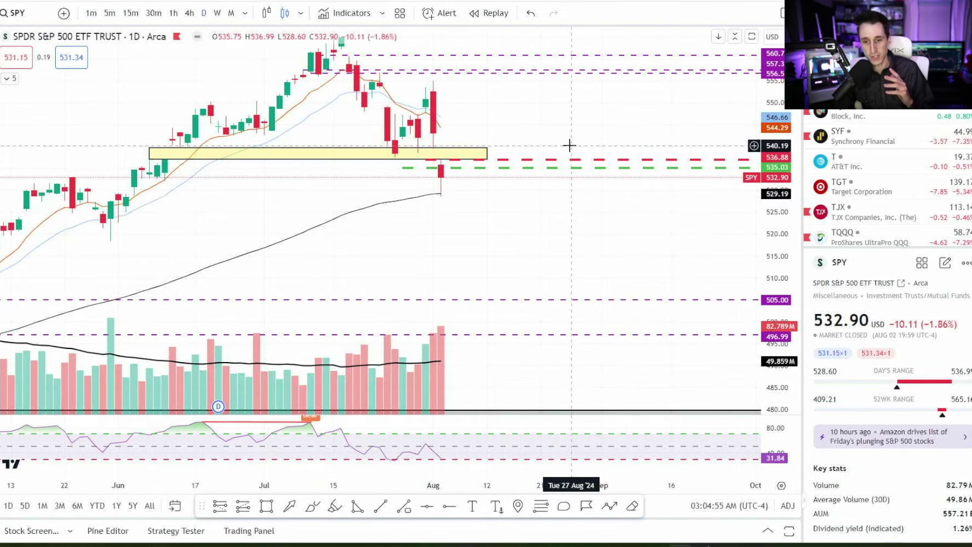
scroll(563, 233, "left", 5)
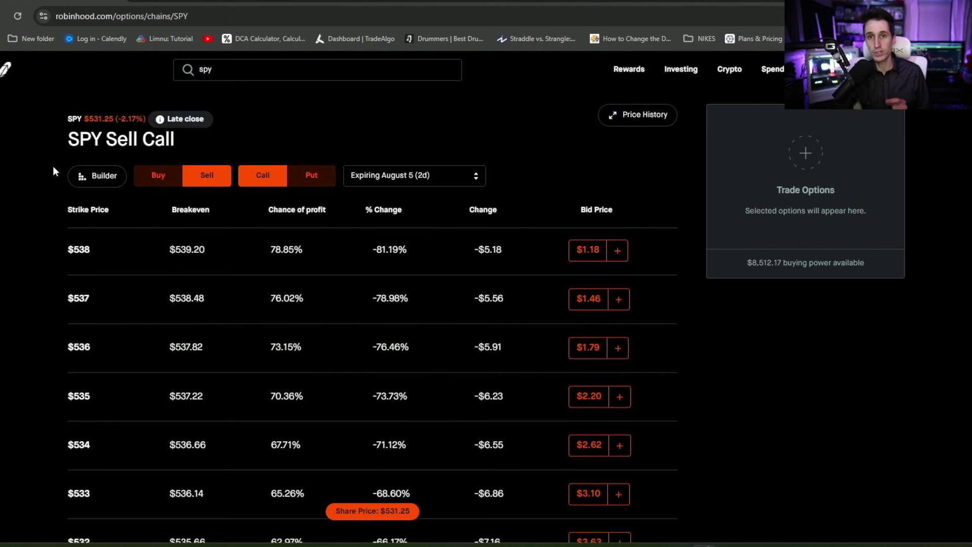
Switch the SPY chain to Buy calls expiring January 17, 2025.
left_click(162, 177)
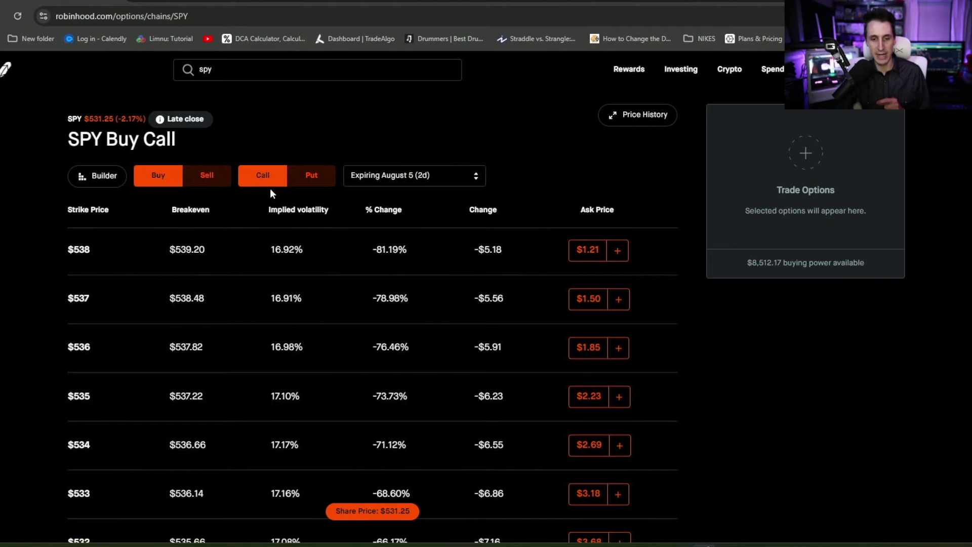
left_click(409, 184)
scroll(421, 266, "down", 5)
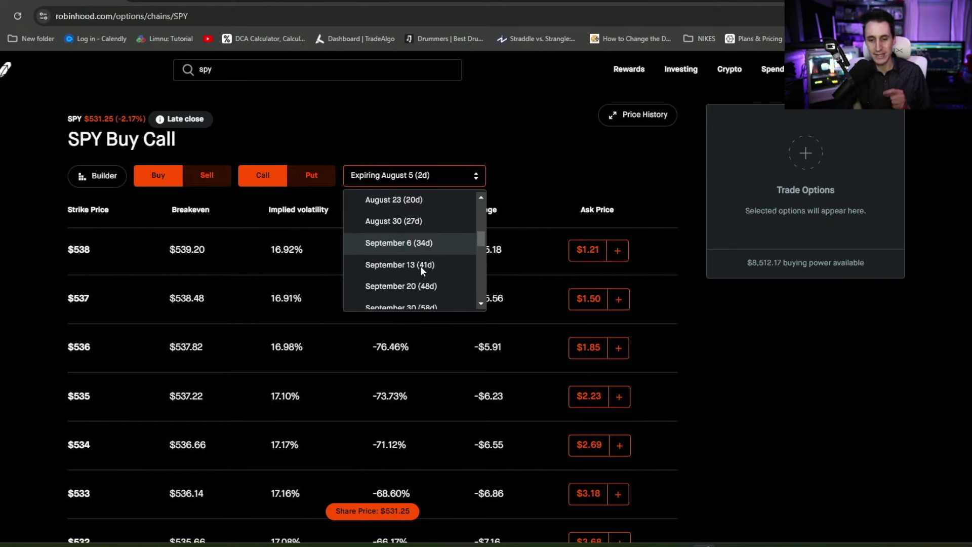
scroll(420, 266, "down", 2)
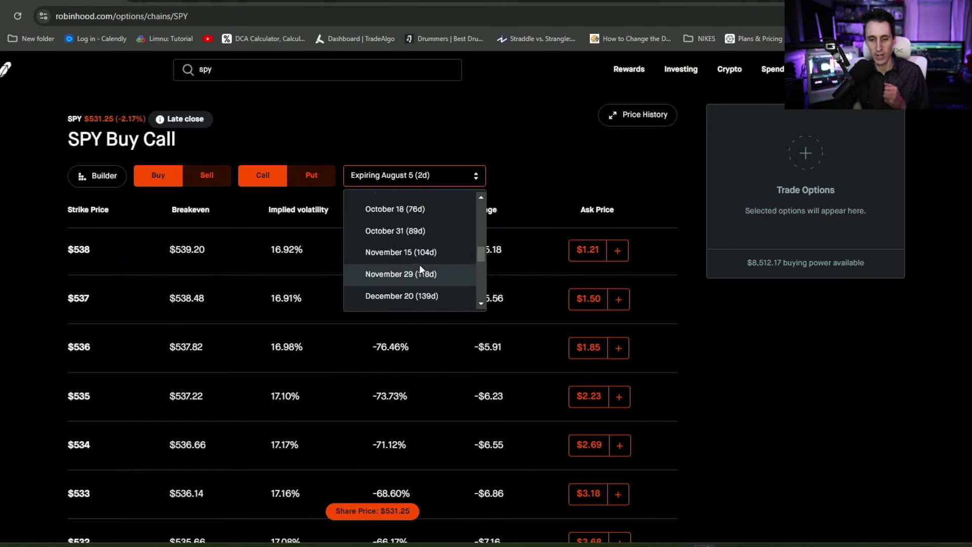
scroll(418, 264, "down", 2)
left_click(419, 264)
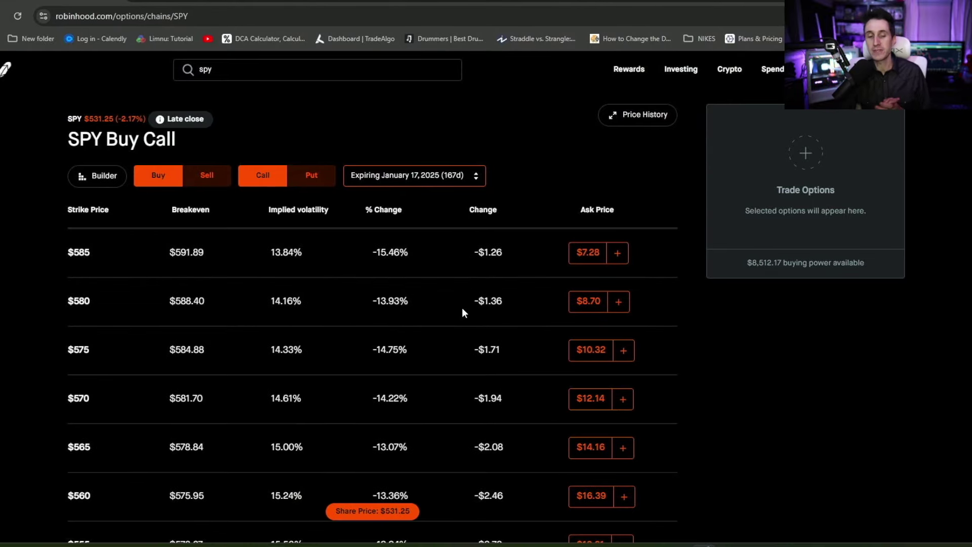
Compare the $510 and $515 strikes, then stage one $510 long call at $48.27 limit.
scroll(161, 380, "down", 4)
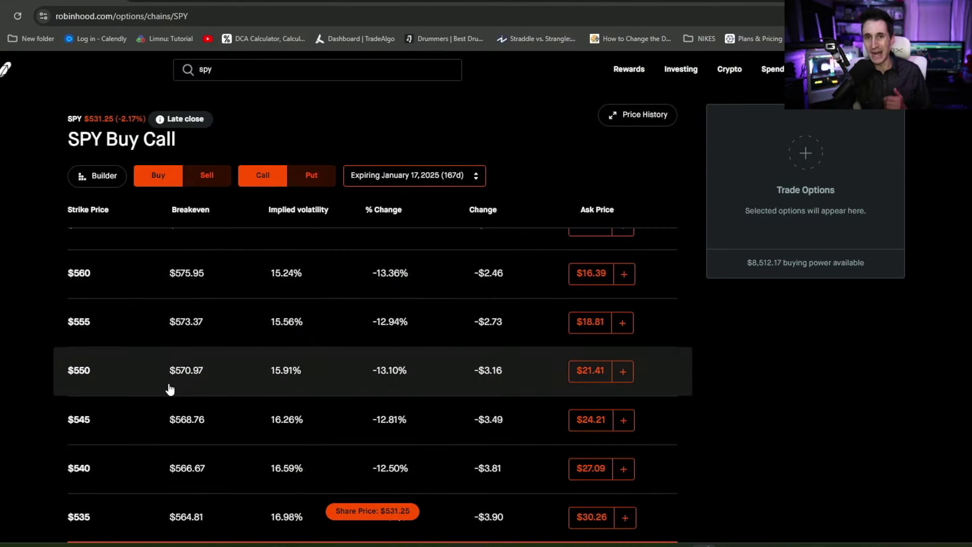
scroll(172, 395, "down", 8)
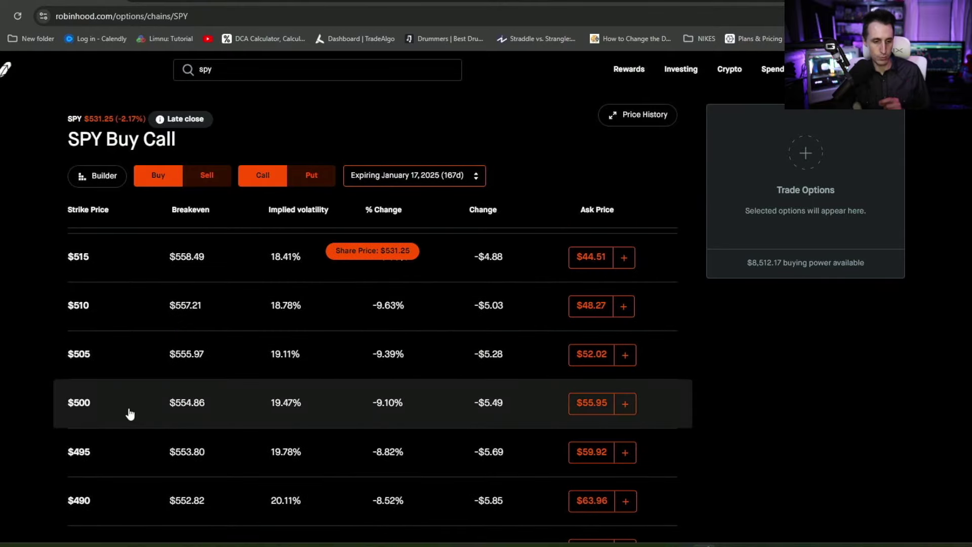
scroll(130, 414, "up", 3)
left_click(108, 422)
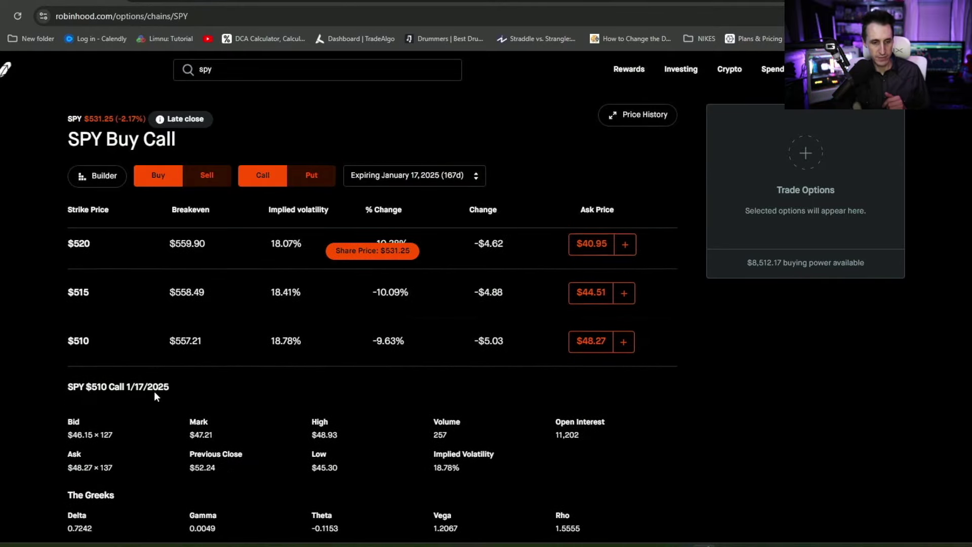
left_click(135, 301)
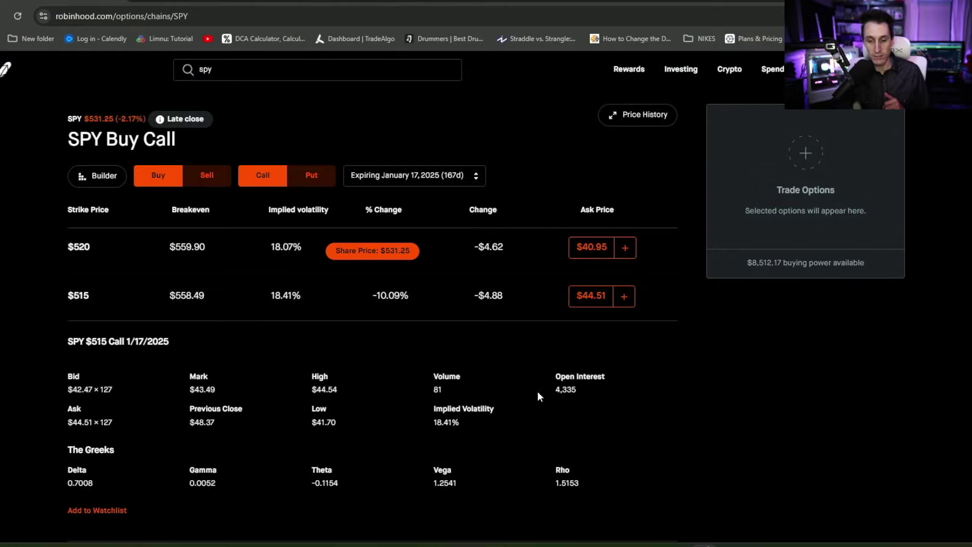
left_click(108, 312)
left_click(126, 339)
left_click(104, 348)
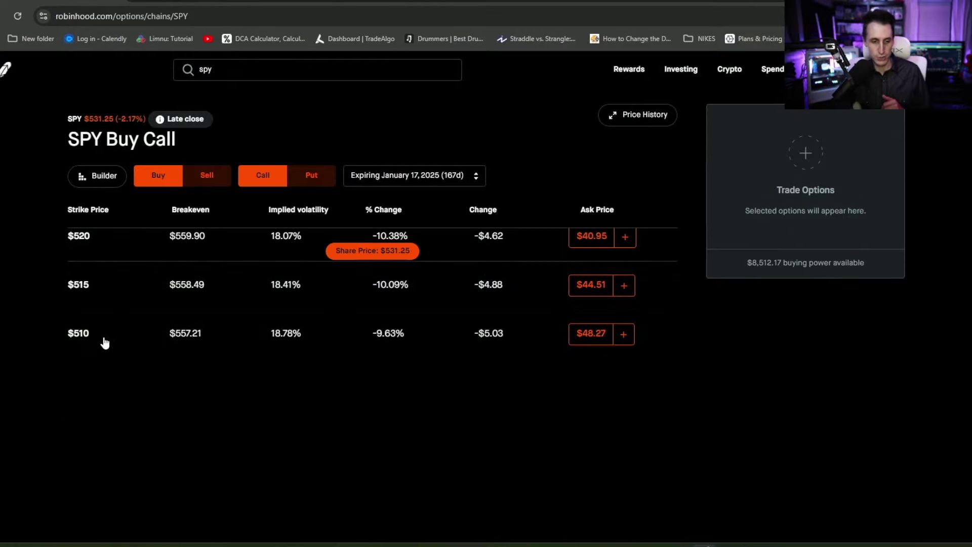
left_click(622, 338)
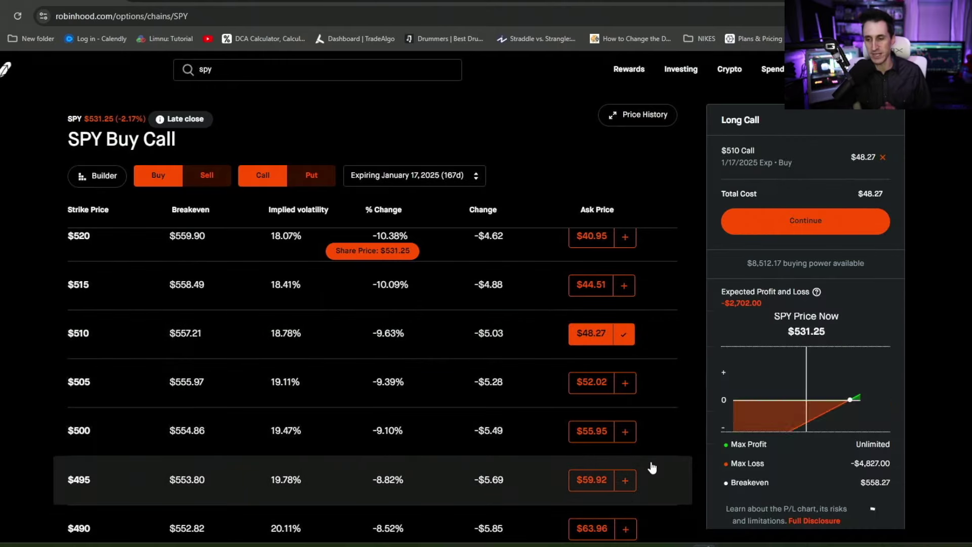
left_click(801, 232)
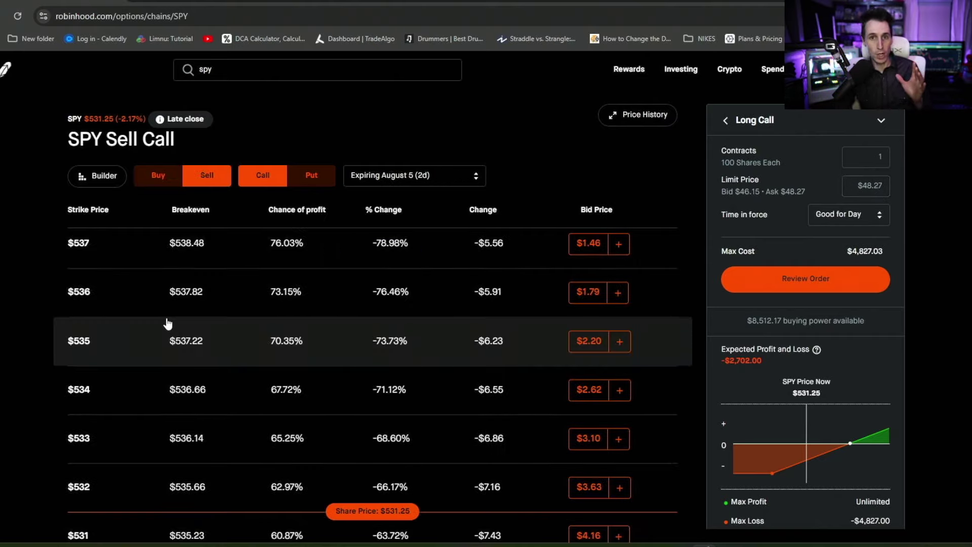
Review the details of the $535 and $537 August 5 sell calls.
left_click(155, 334)
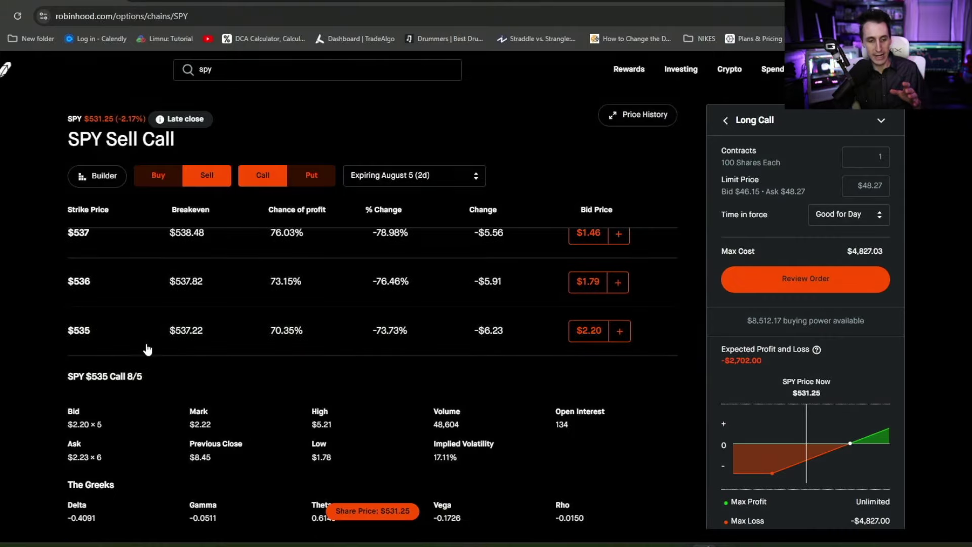
left_click(143, 345)
left_click(147, 342)
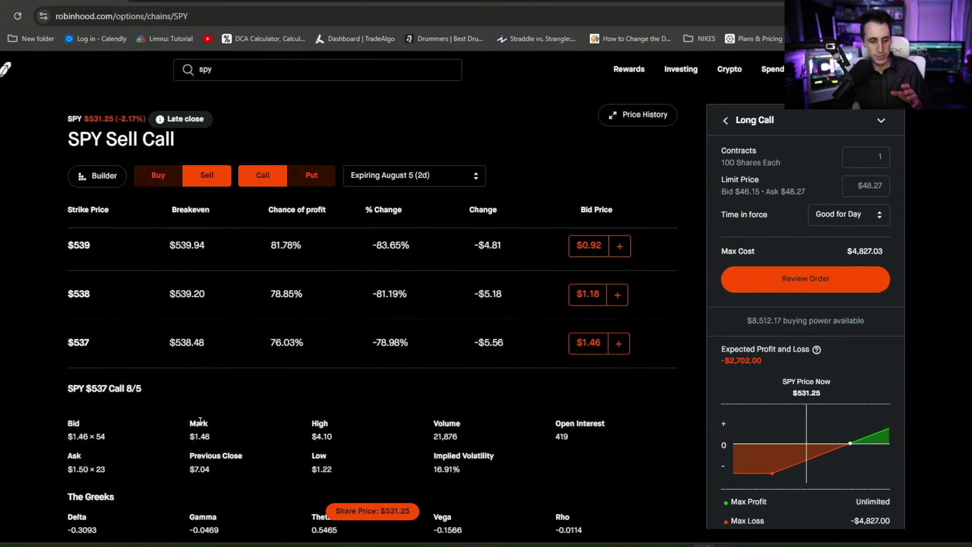
left_click(131, 349)
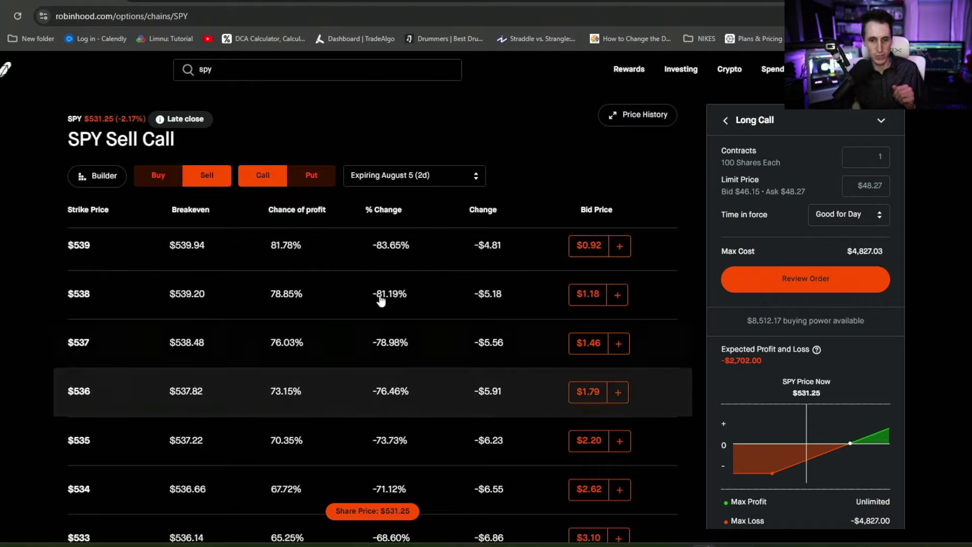
left_click(503, 355)
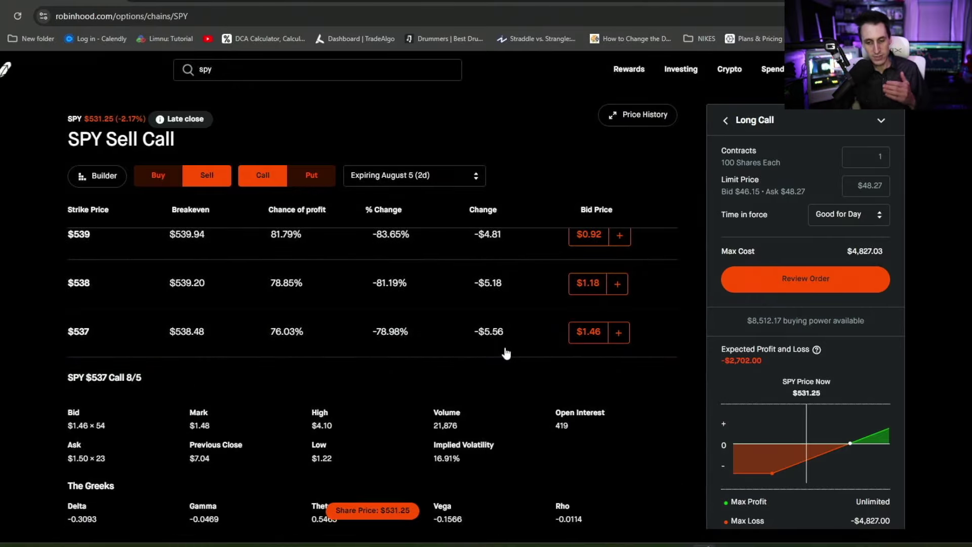
left_click(486, 343)
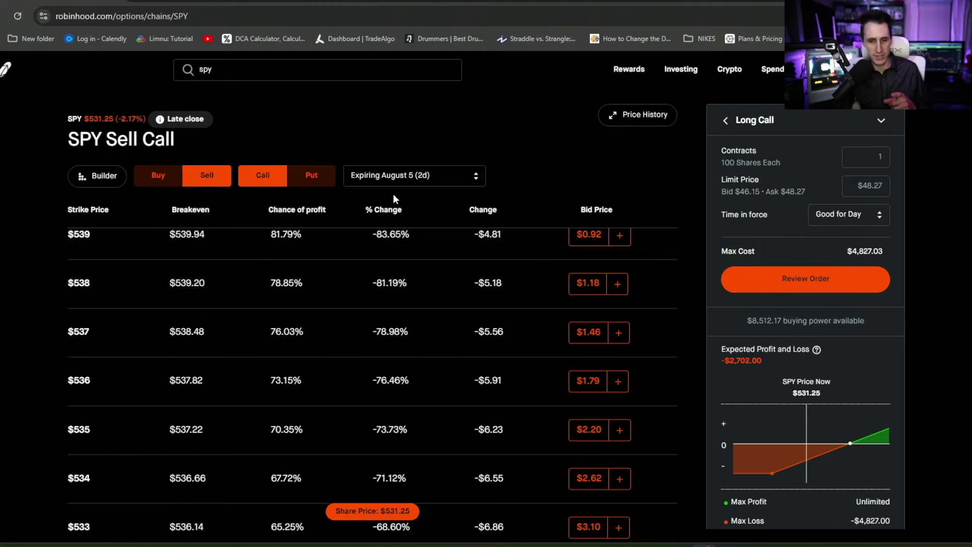
Check the August 6 expiration, then return to August 5.
left_click(402, 177)
left_click(399, 251)
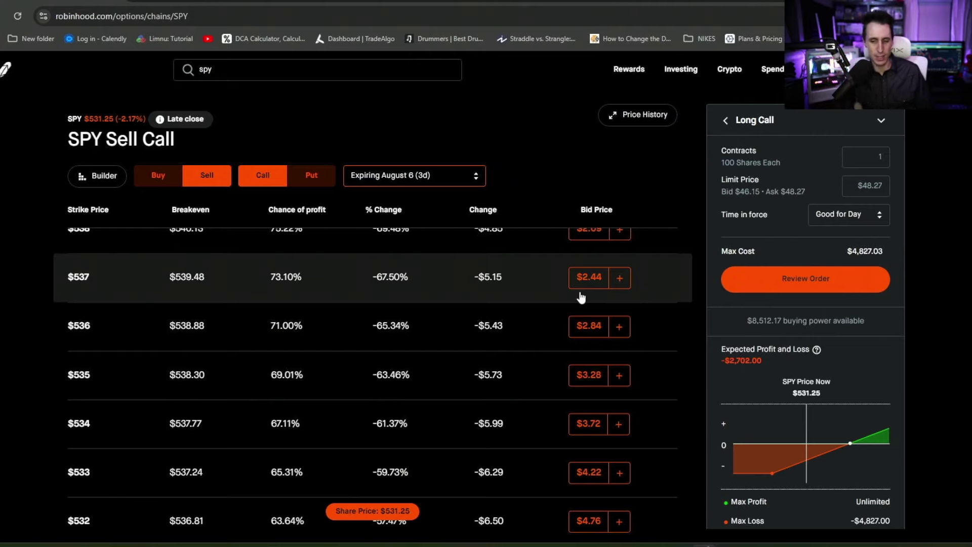
left_click(423, 176)
left_click(424, 199)
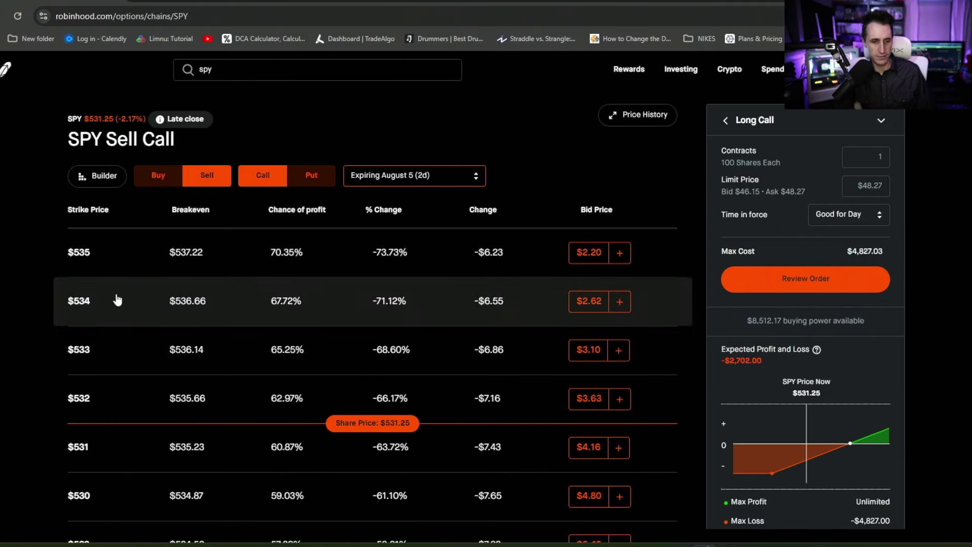
Add the $537 August 5 call as the covered-call sell leg at a $1.20 limit.
left_click(863, 186)
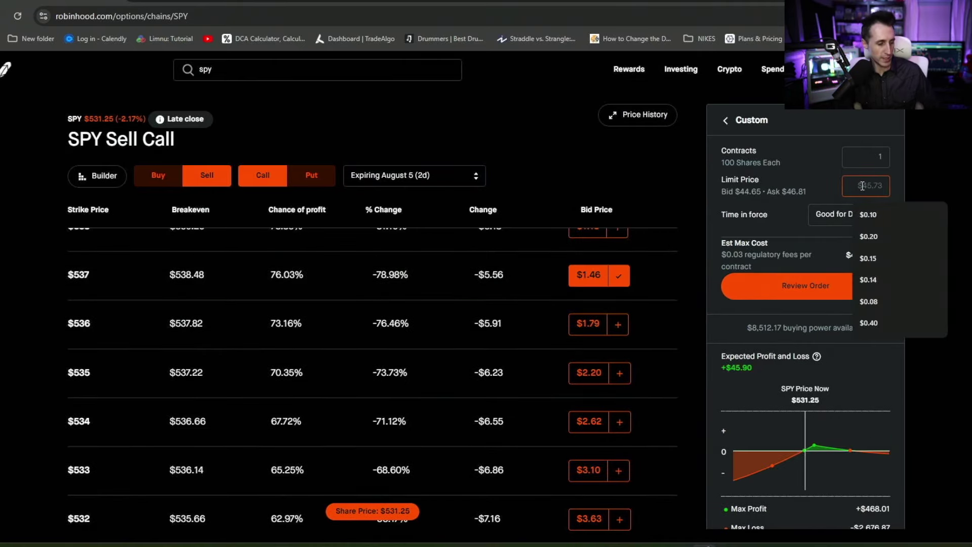
type("1.20")
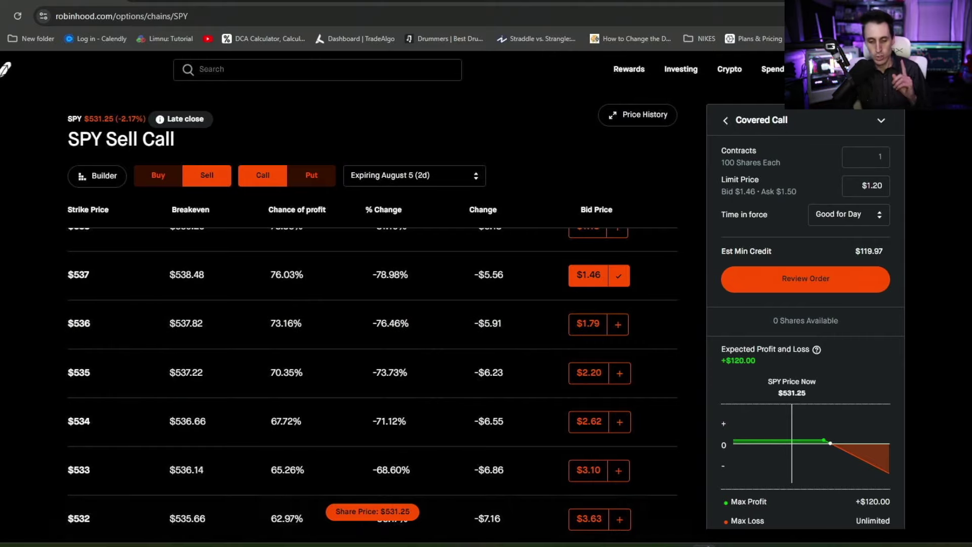
Launch Calculator and compute 120 × 5 × 4 = 2,400.
key("super")
left_click(332, 407)
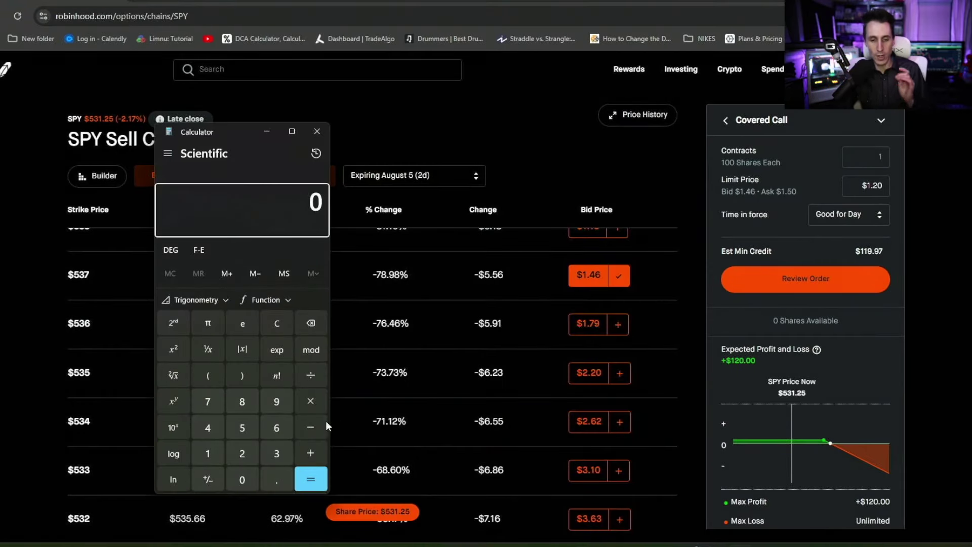
type("120*5")
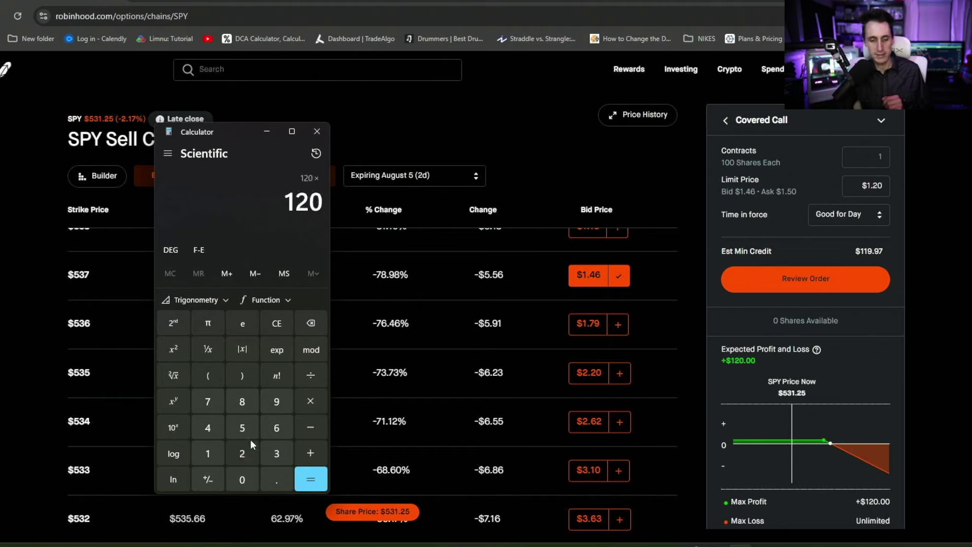
left_click(301, 478)
type("*4")
key("Return")
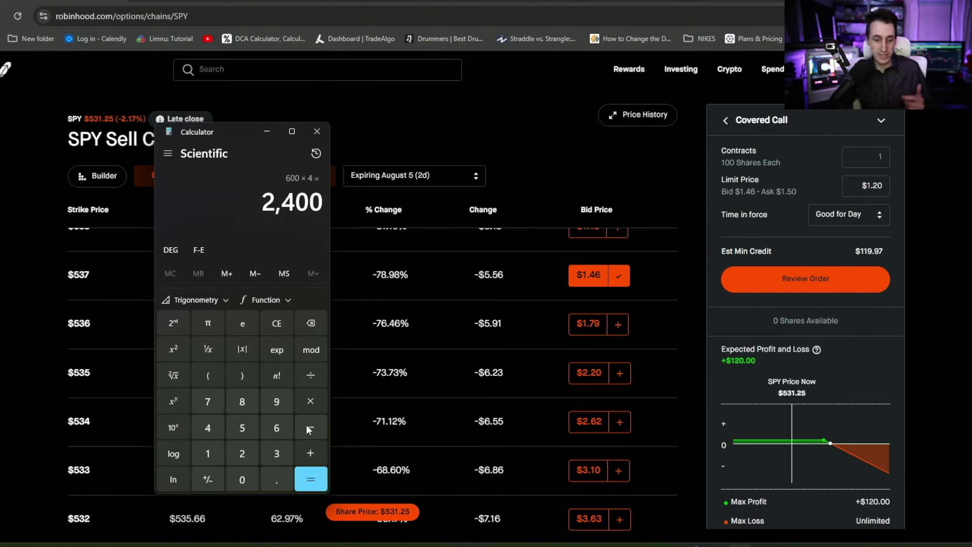
Multiply 2,400 by 3 to get 7,200 and begin adding to it.
left_click(310, 401)
left_click(277, 454)
left_click(311, 479)
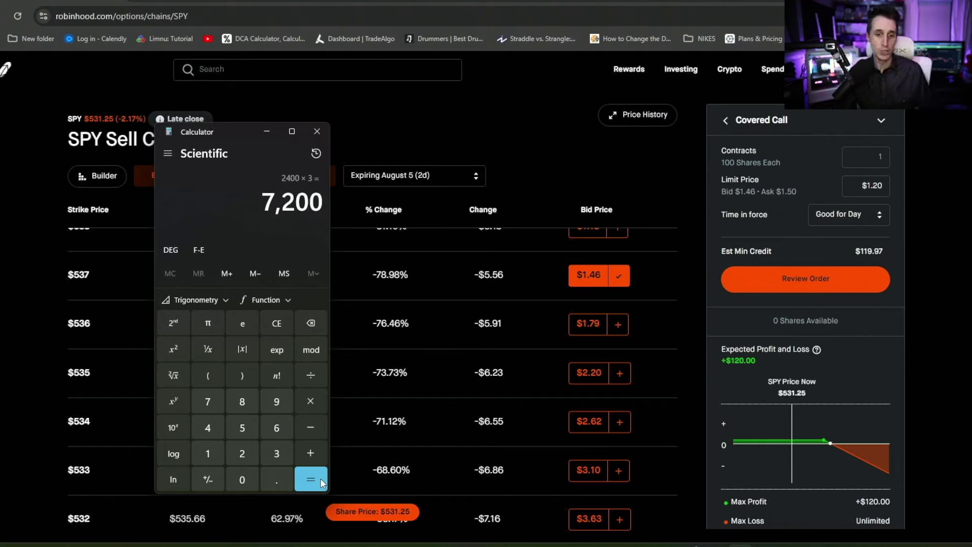
left_click(310, 452)
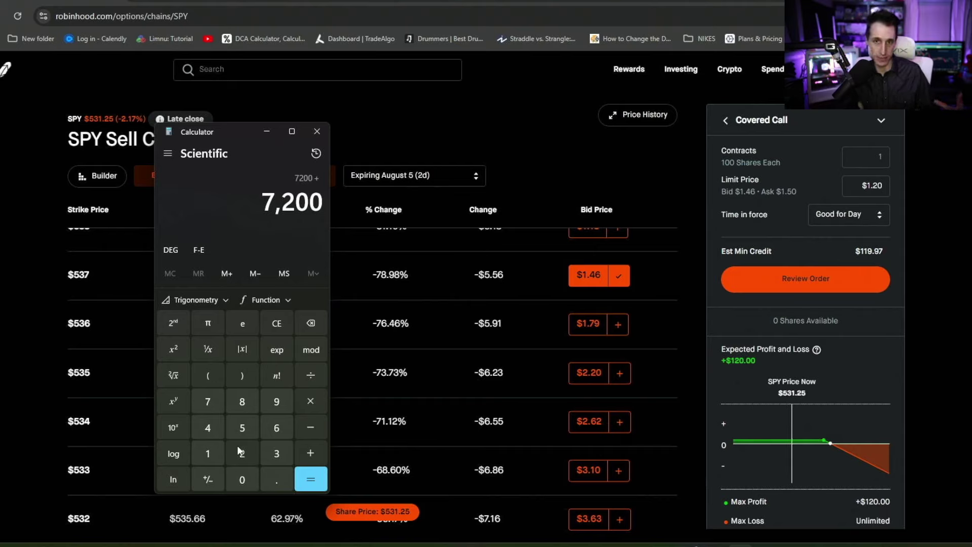
Minimize Calculator and list January 17, 2025 SPY buy calls down to the $470 strike.
left_click(265, 134)
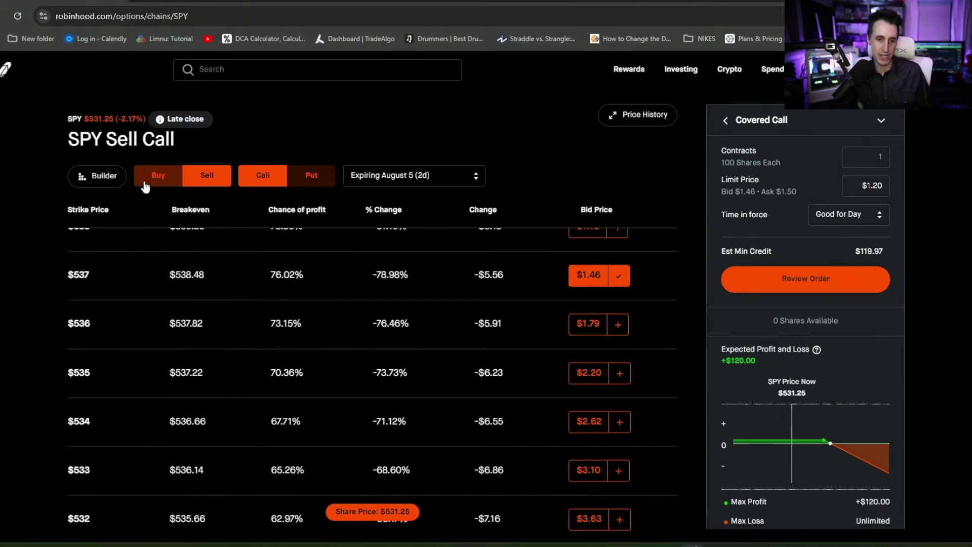
left_click(147, 182)
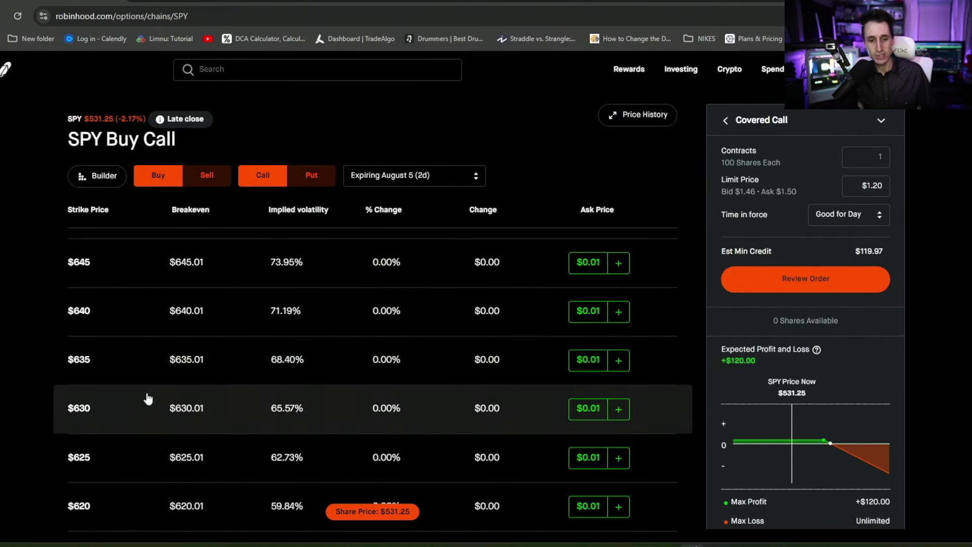
scroll(121, 405, "down", 20)
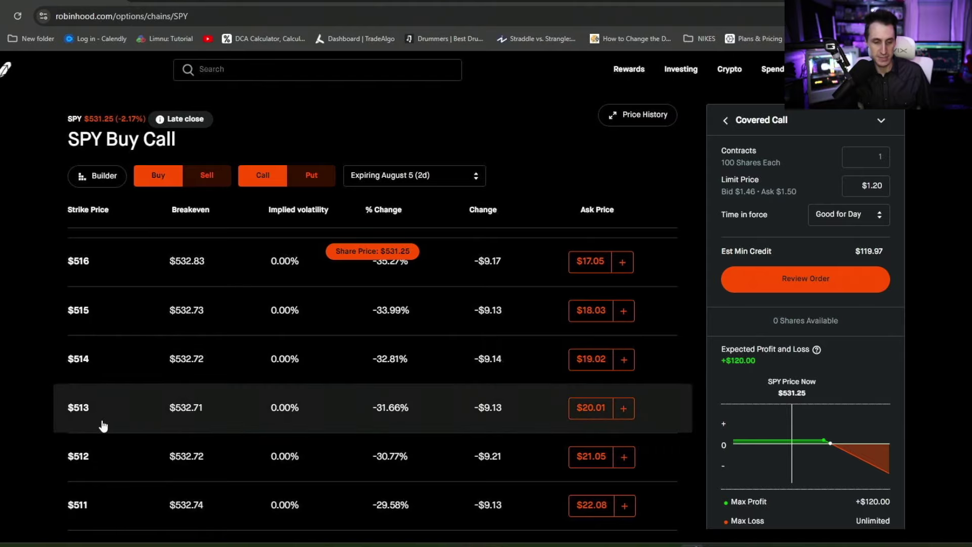
scroll(104, 424, "down", 5)
left_click(415, 175)
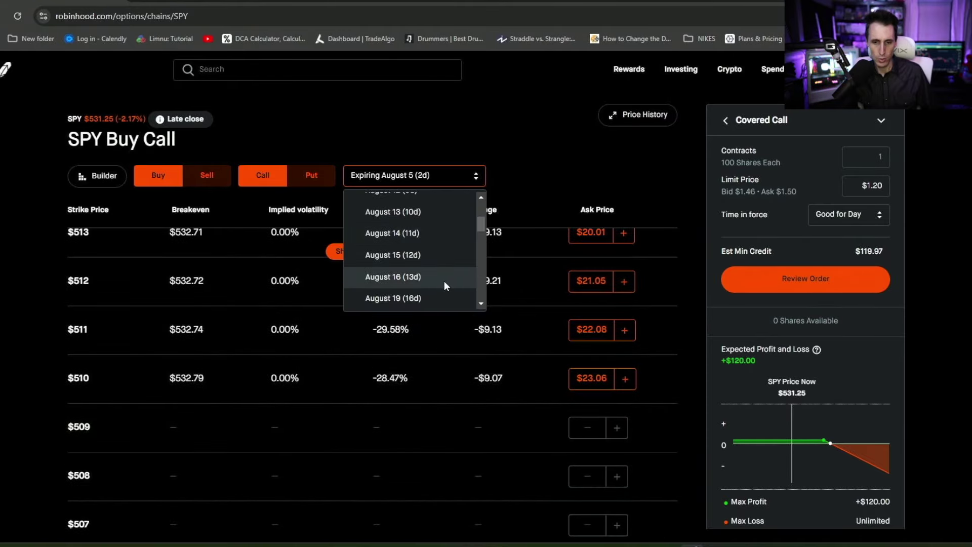
scroll(444, 281, "down", 1)
scroll(424, 283, "down", 10)
left_click(424, 282)
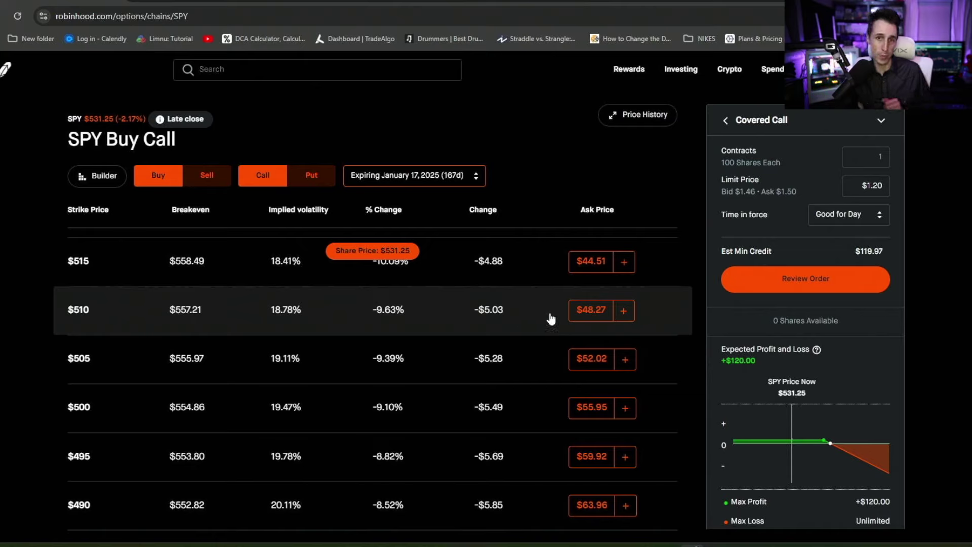
scroll(155, 397, "down", 3)
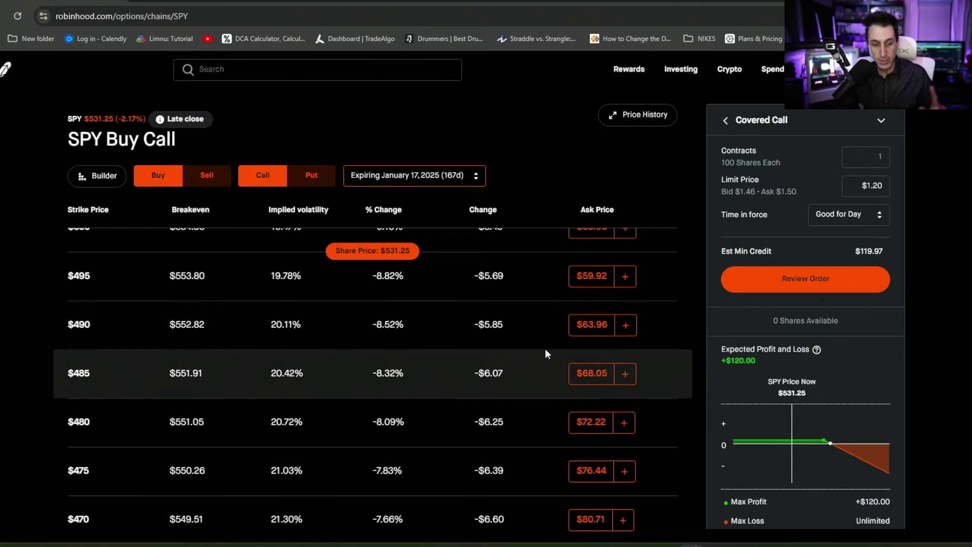
left_click(740, 544)
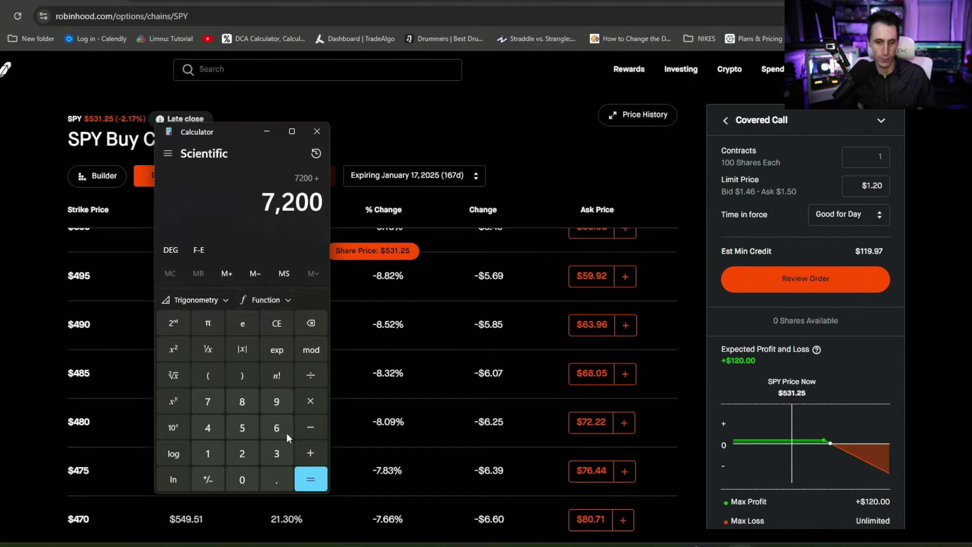
Add 6,400 to 7,200, then subtract 4,750 and 400 to reach 8,450.
type("6400")
key("Return")
type("-47")
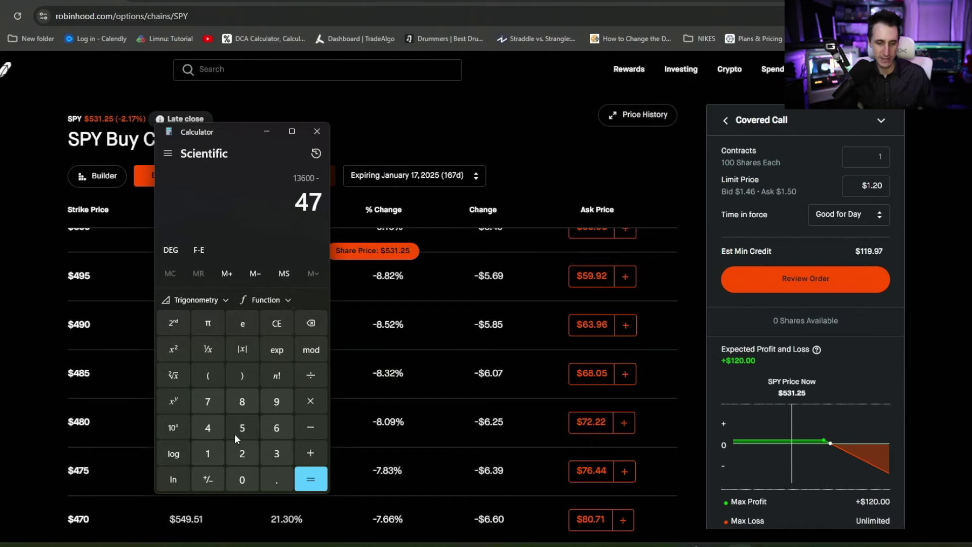
left_click(235, 435)
left_click(239, 477)
left_click(308, 478)
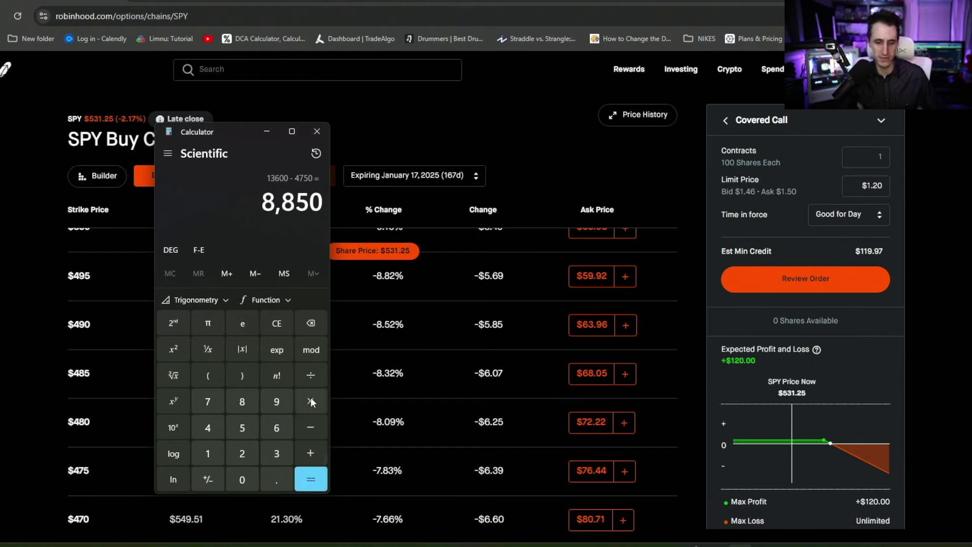
left_click(310, 428)
left_click(207, 428)
double_click(240, 481)
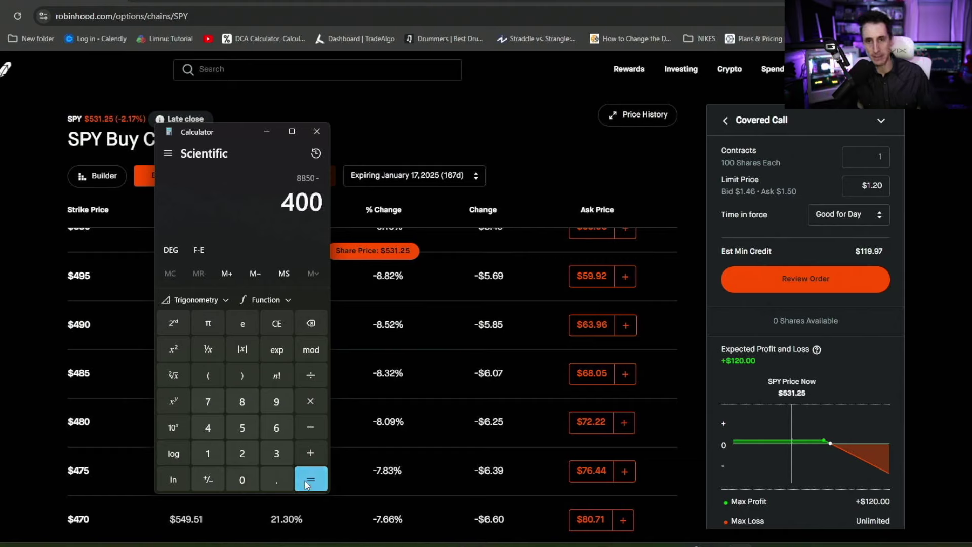
left_click(297, 476)
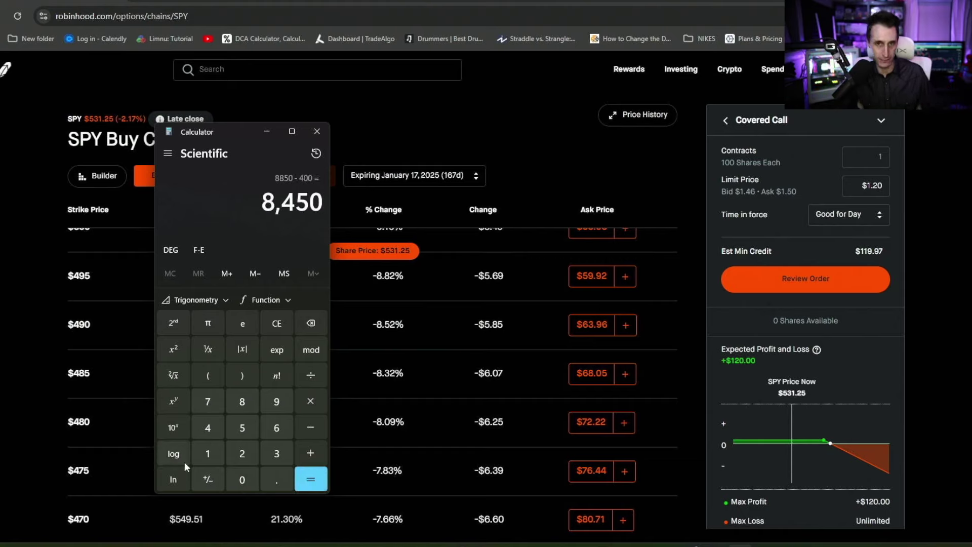
Divide 8,450 by 3, check history, then compute 8,450 ÷ 4,750 ≈ 1.78 and clear.
left_click(311, 375)
left_click(277, 453)
left_click(297, 478)
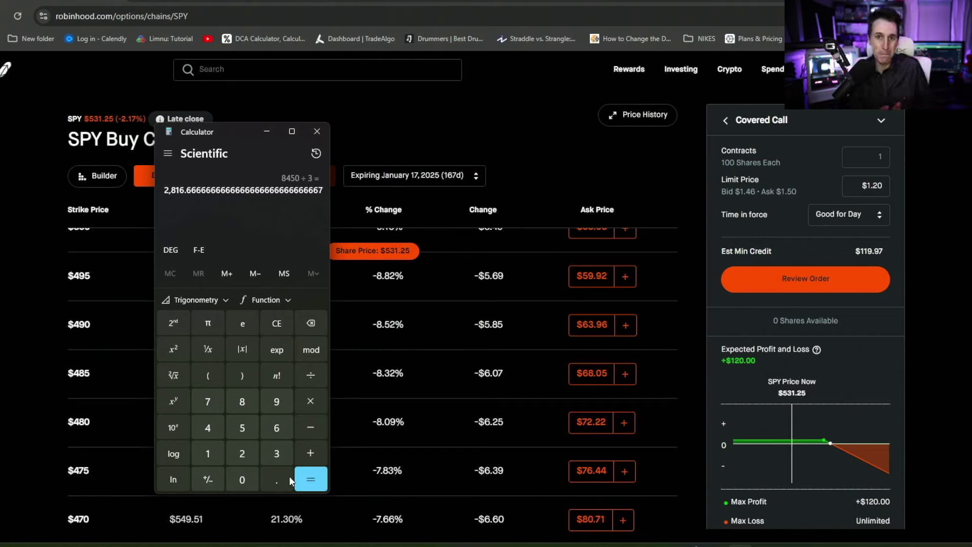
left_click(267, 330)
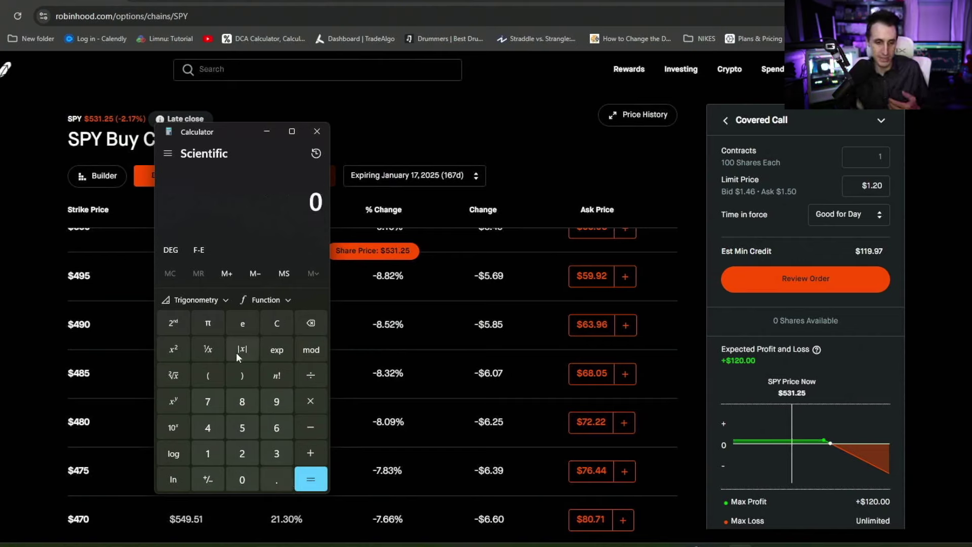
left_click(317, 154)
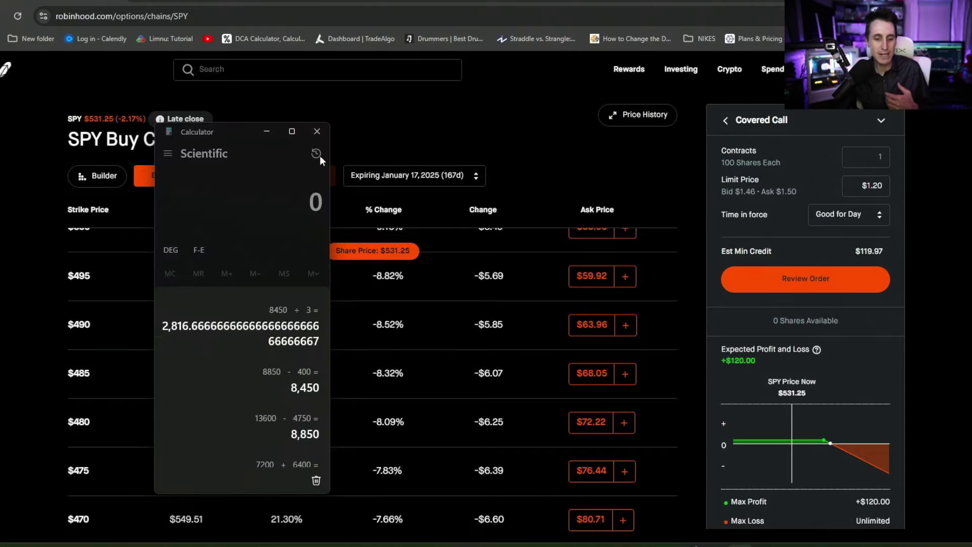
left_click(316, 154)
type("8450/")
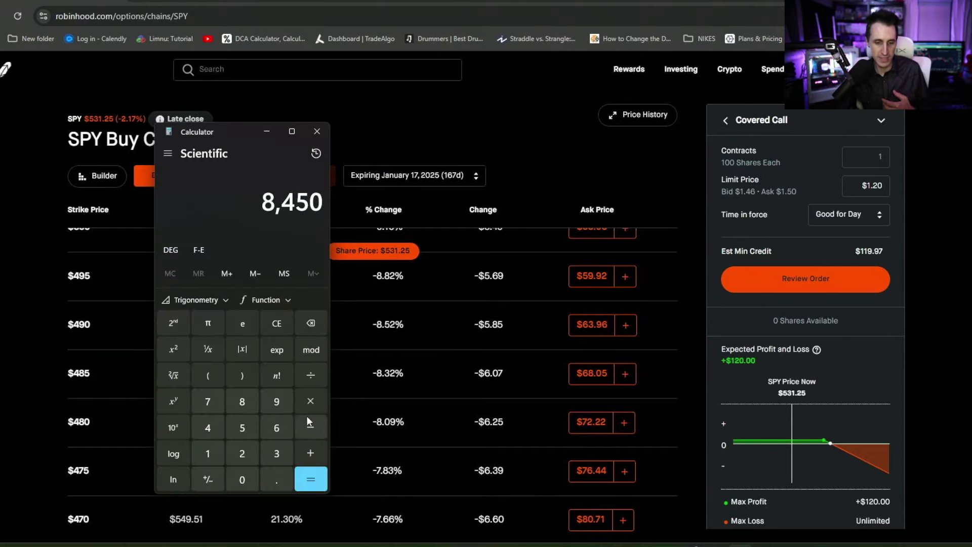
type("47")
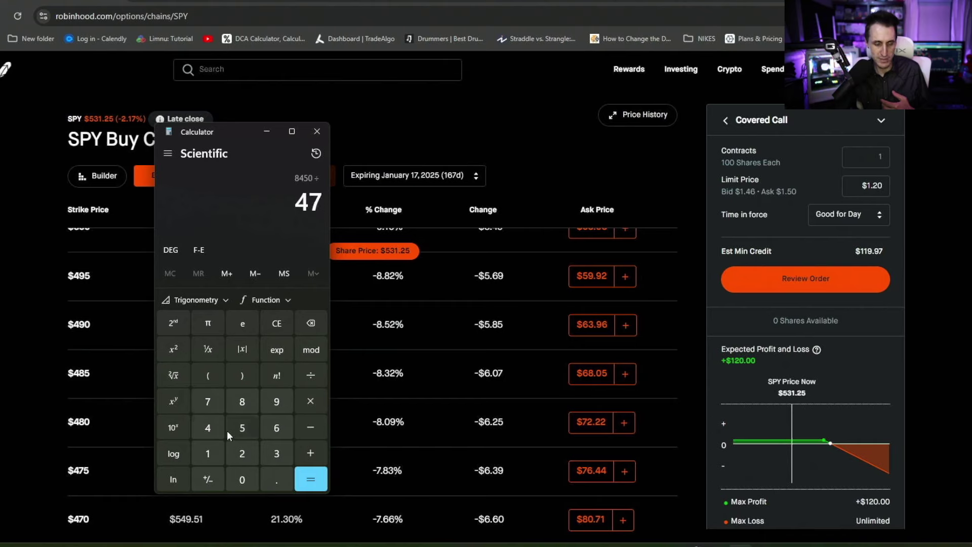
type("50")
key("Return")
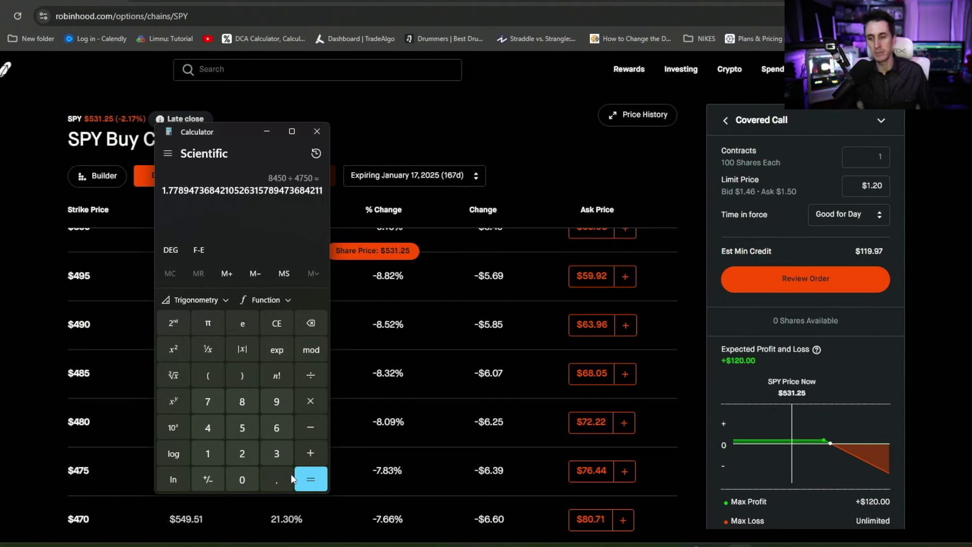
left_click(288, 333)
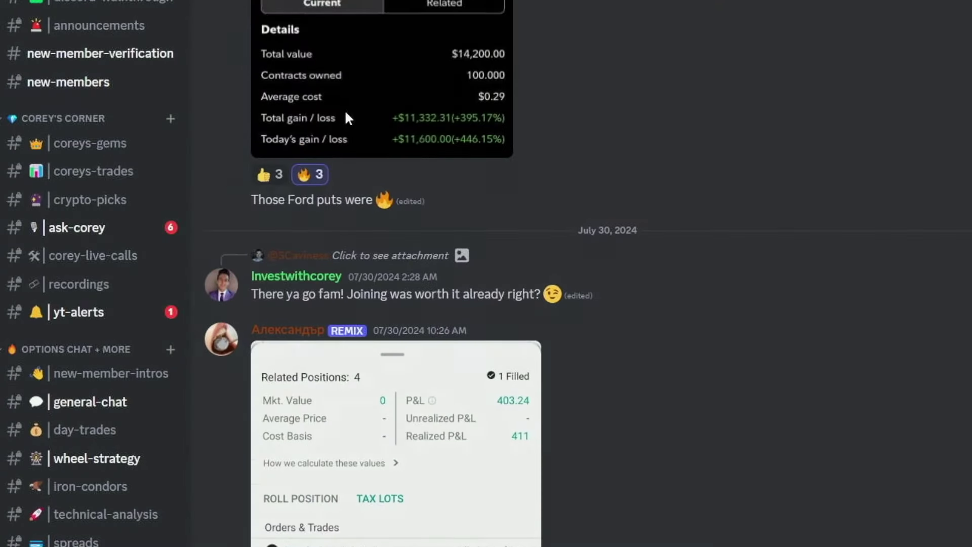
Enlarge the shared Ford options P&L image showing +$485.53 in Discord.
left_click(345, 109)
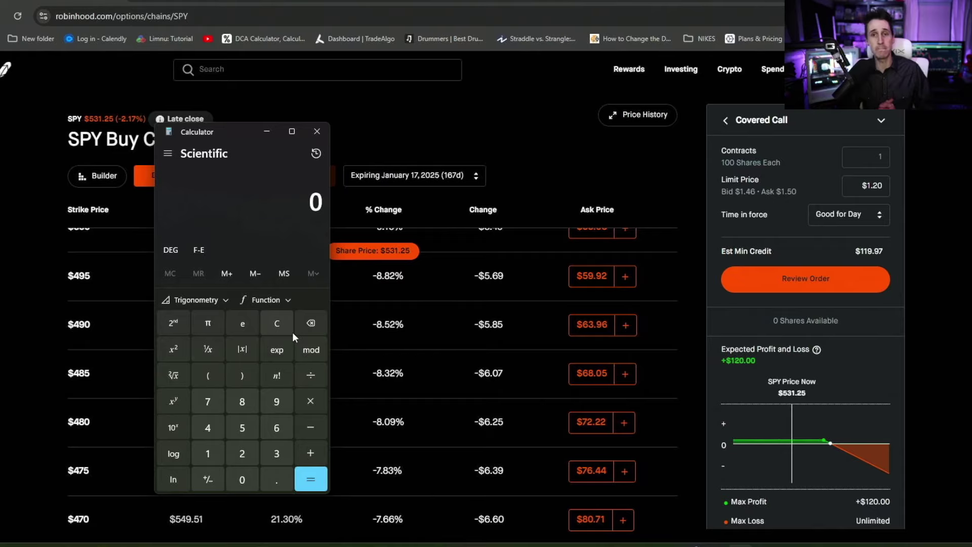
Close Calculator and show SPY sell calls expiring August 5.
left_click(318, 133)
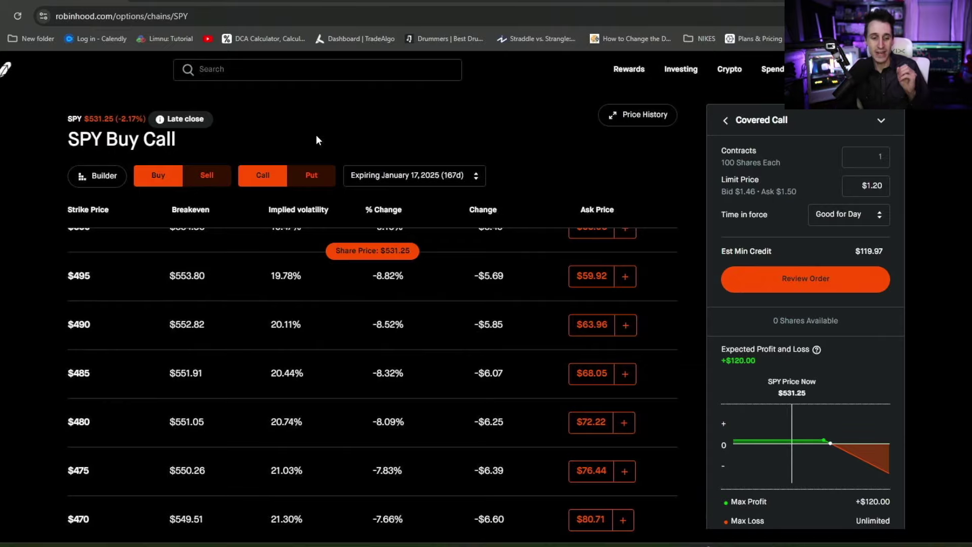
scroll(355, 304, "up", 7)
left_click(414, 175)
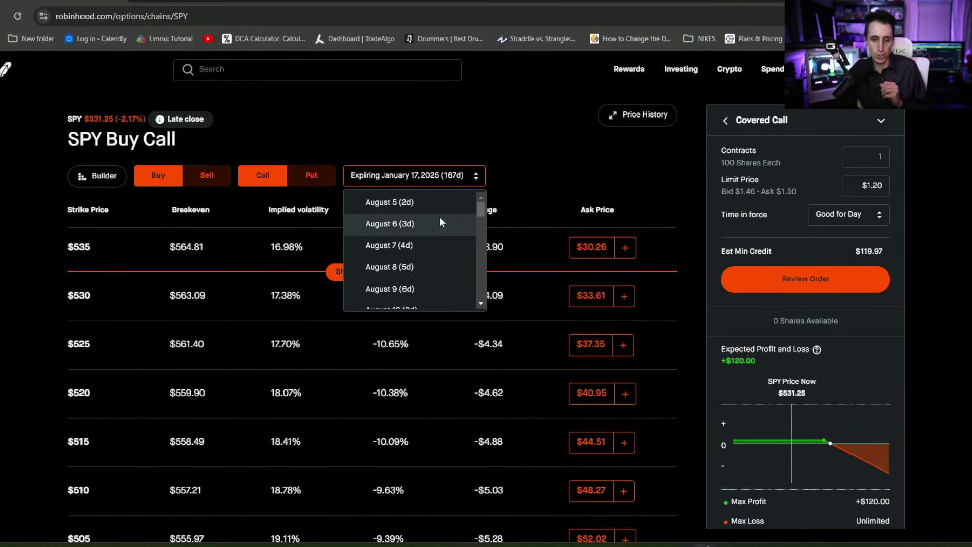
left_click(435, 202)
left_click(207, 176)
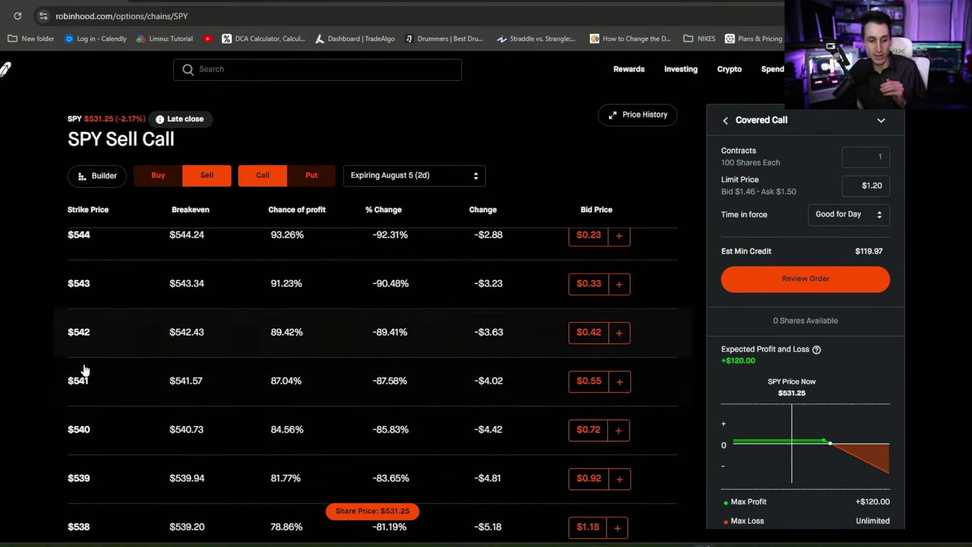
Replace the sold $537 leg with the $540 August 5 call at a $0.72 limit.
left_click(101, 428)
scroll(121, 355, "down", 2)
left_click(128, 317)
scroll(131, 336, "down", 2)
left_click(132, 280)
left_click(135, 280)
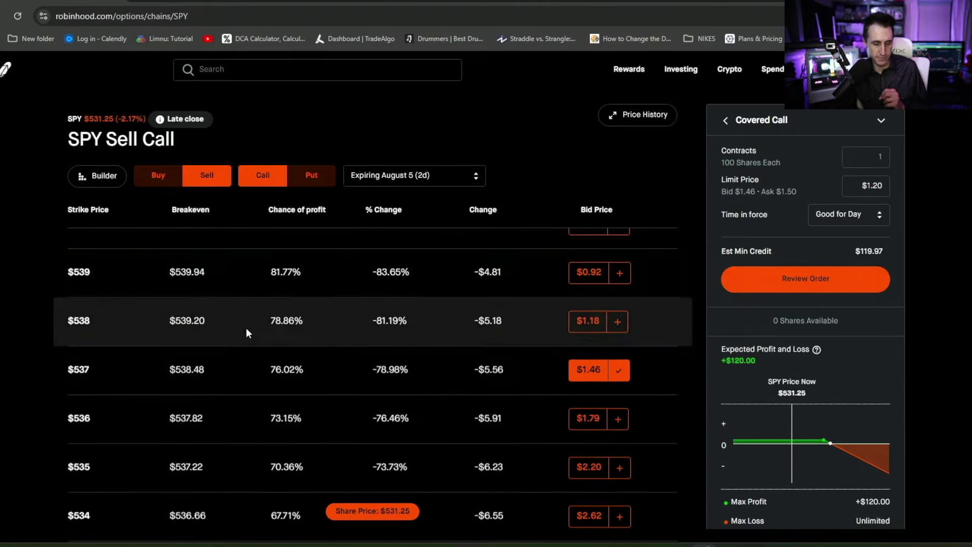
scroll(246, 332, "up", 2)
left_click(620, 343)
left_click(618, 490)
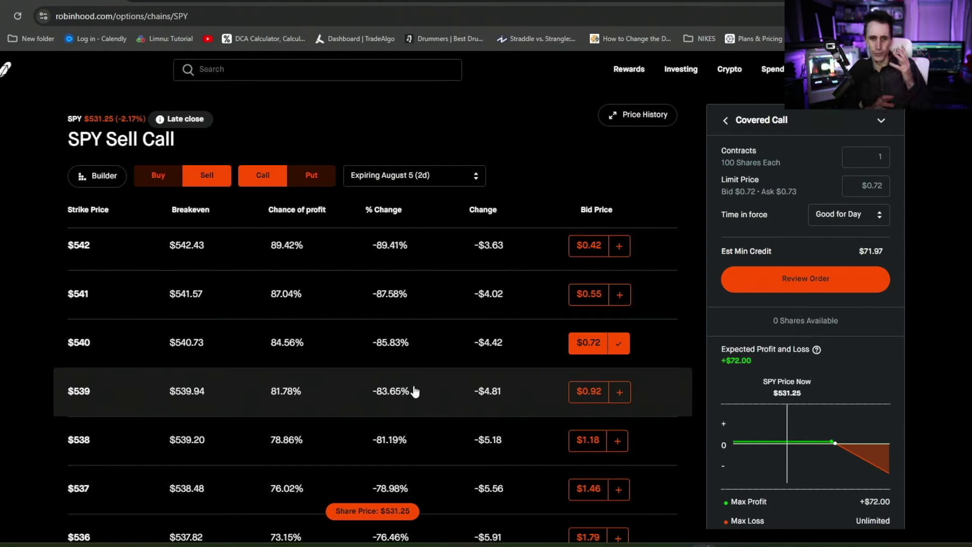